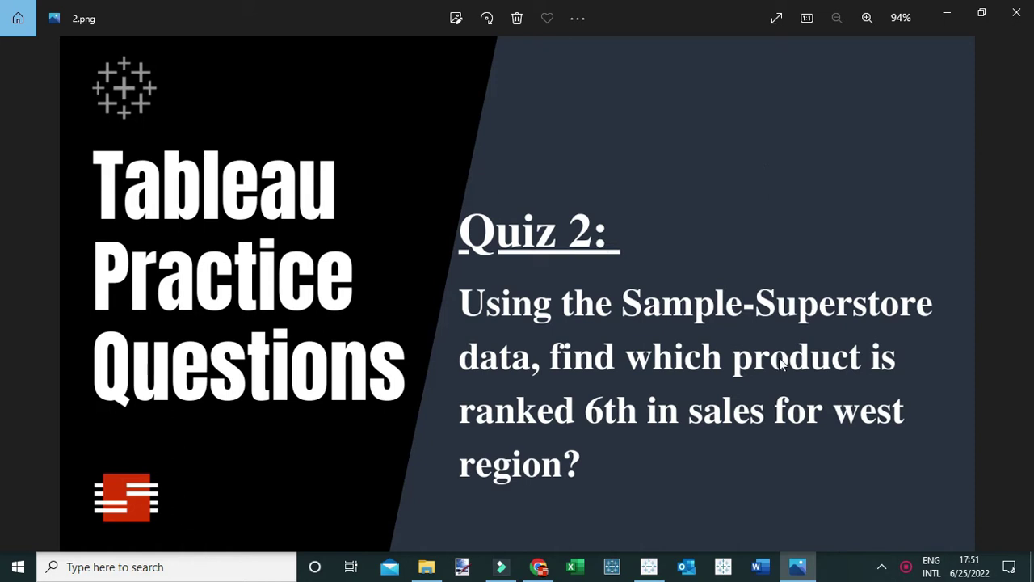
Switch from the Photos quiz image to the Tableau workbook showing an empty Sheet 3.
left_click(649, 566)
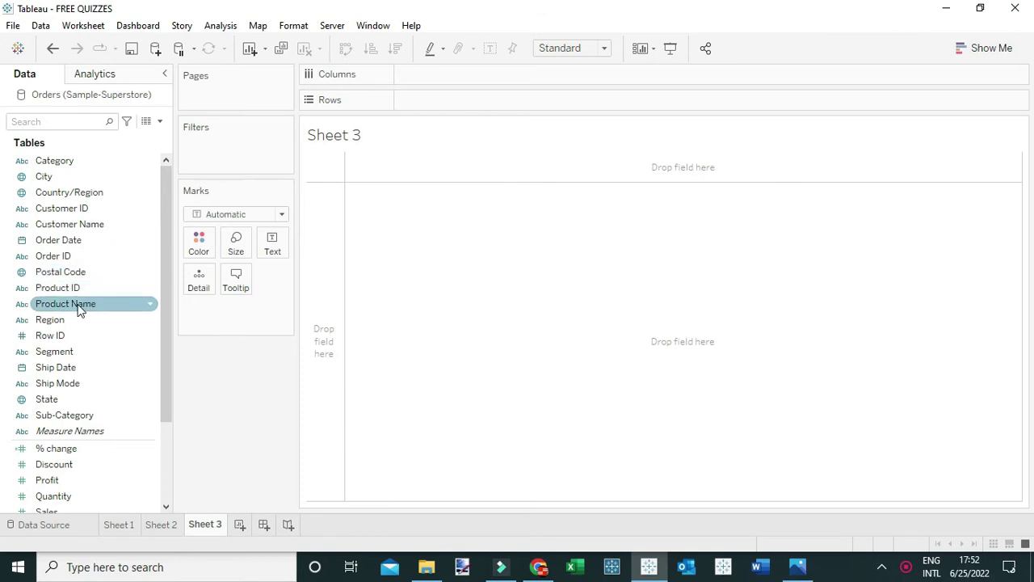
List all 1849 products with SUM(Sales) on Sheet 3, sorted descending, with a wider name column.
left_click_drag(75, 303, 438, 102)
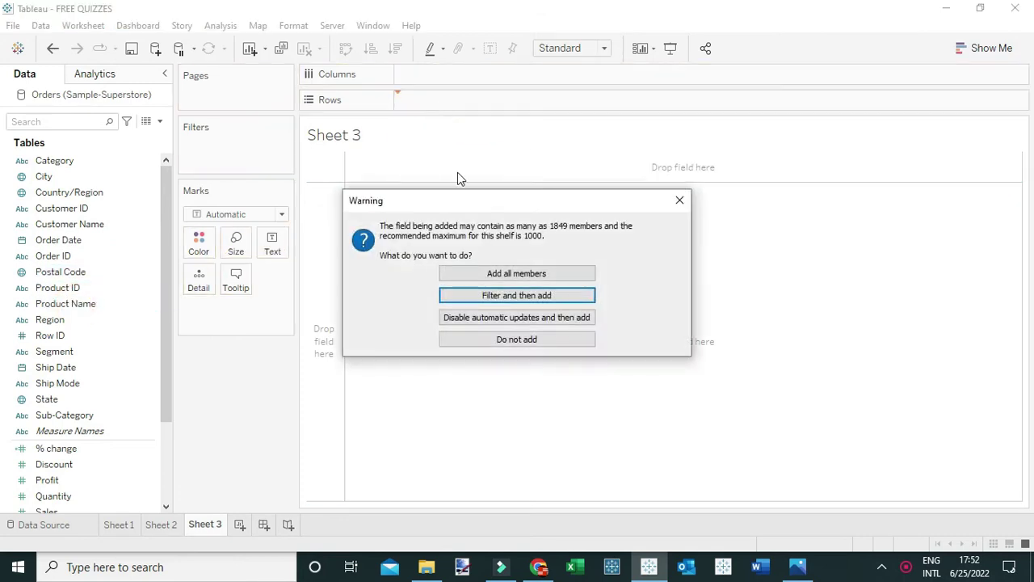
left_click(473, 274)
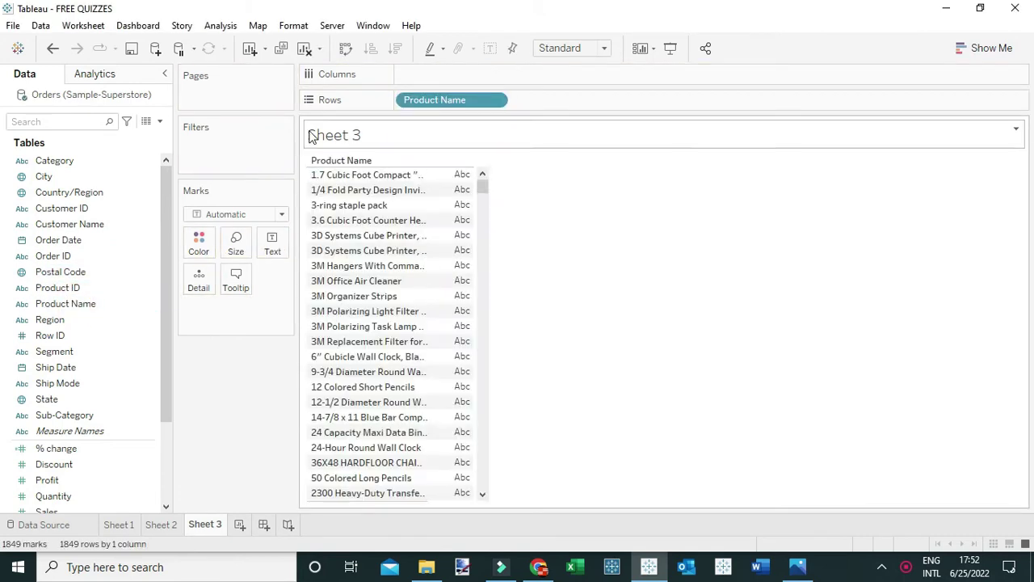
scroll(114, 400, "down", 3)
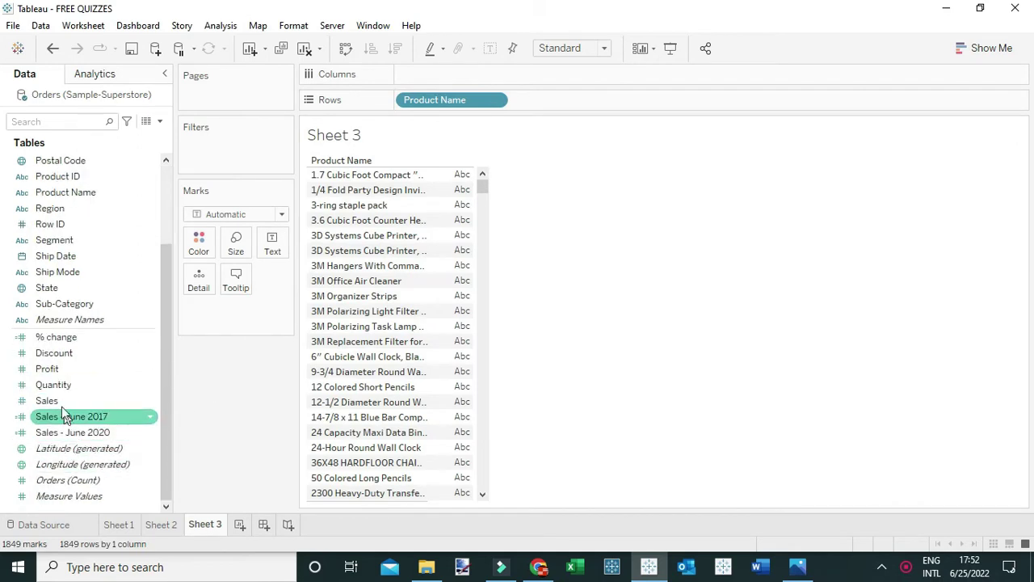
left_click_drag(59, 404, 446, 267)
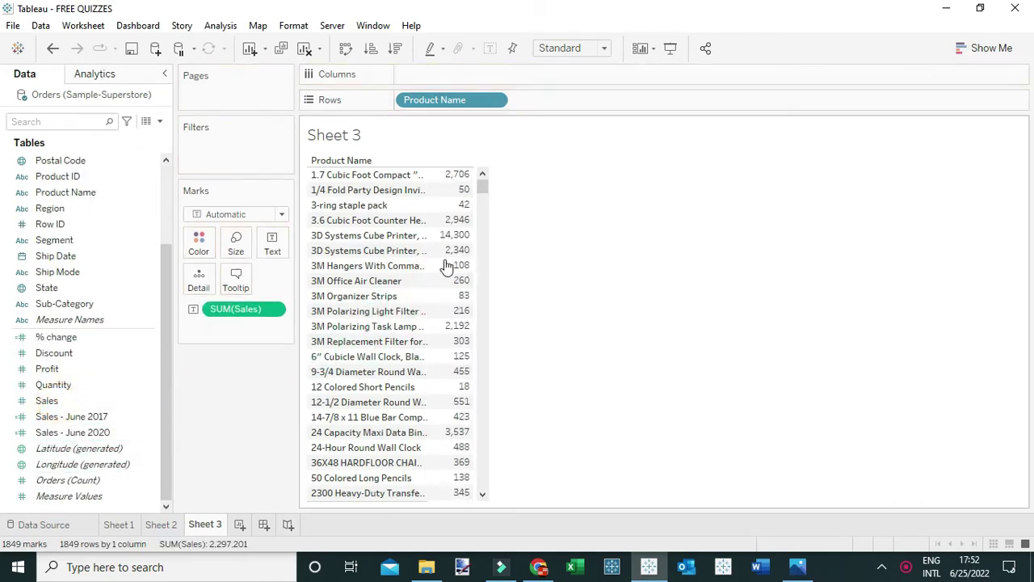
left_click(395, 49)
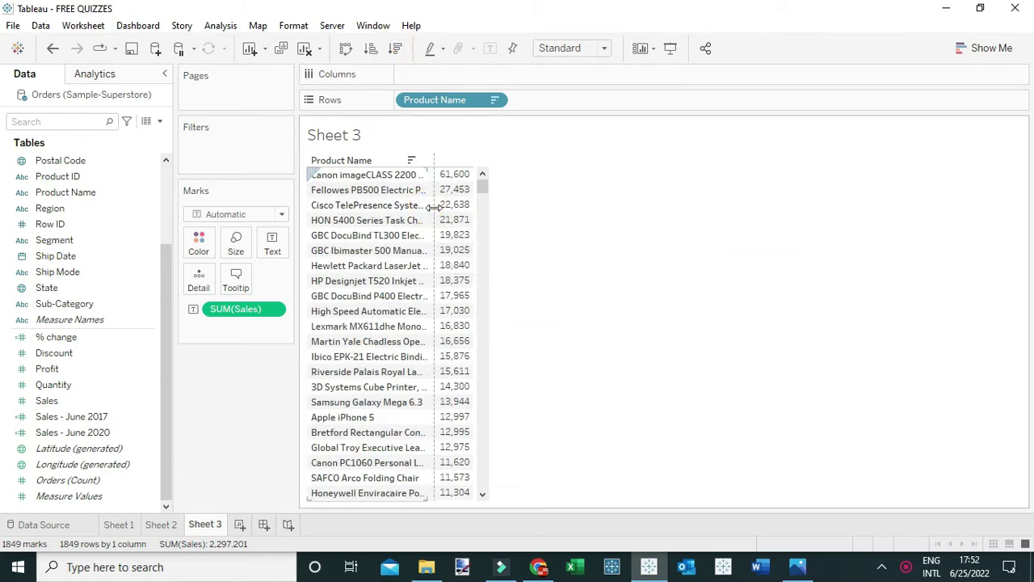
left_click_drag(429, 207, 459, 207)
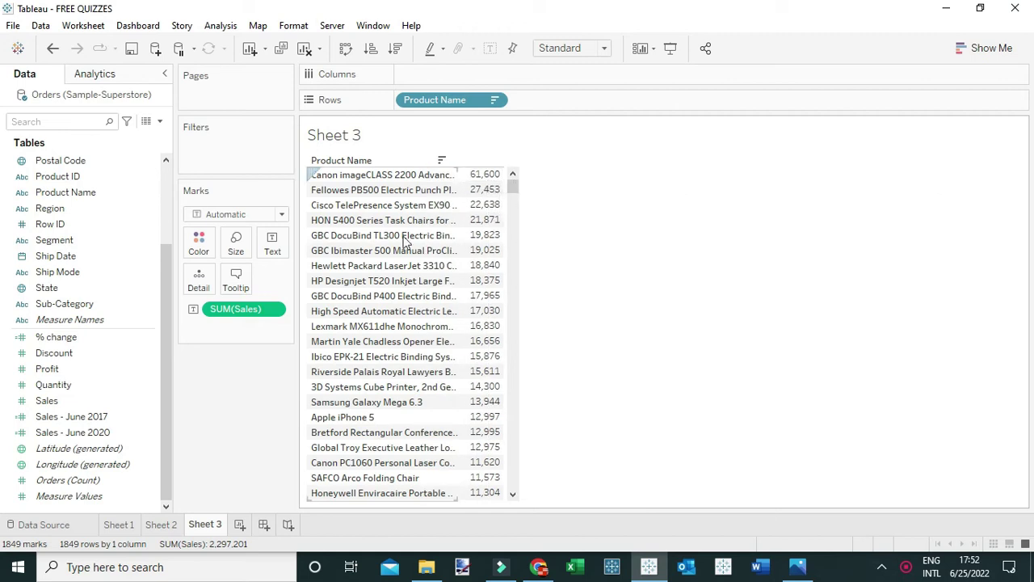
left_click(83, 337)
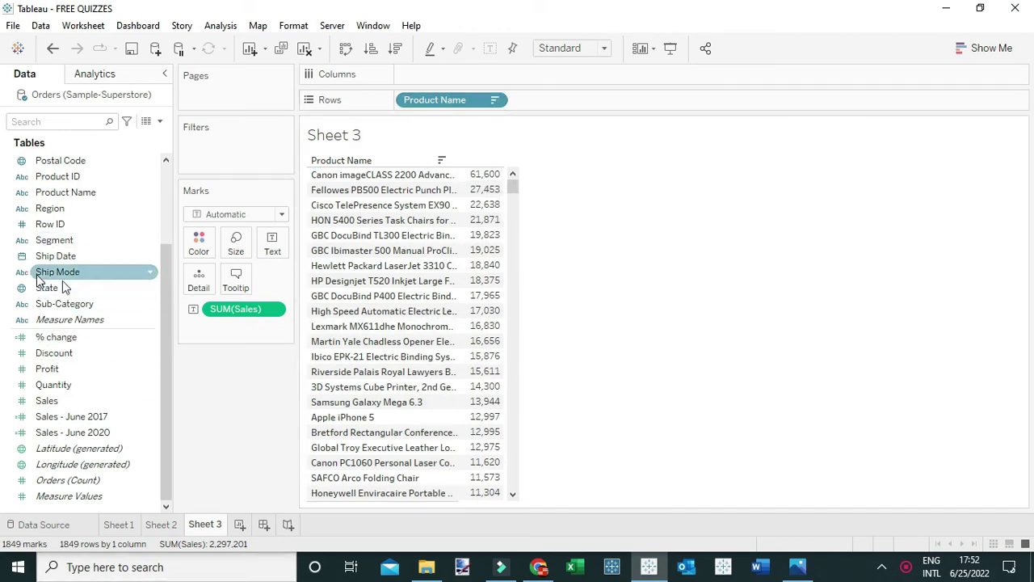
Show a Region filter keeping only West, then widen the Product Name column.
right_click(69, 212)
left_click(113, 238)
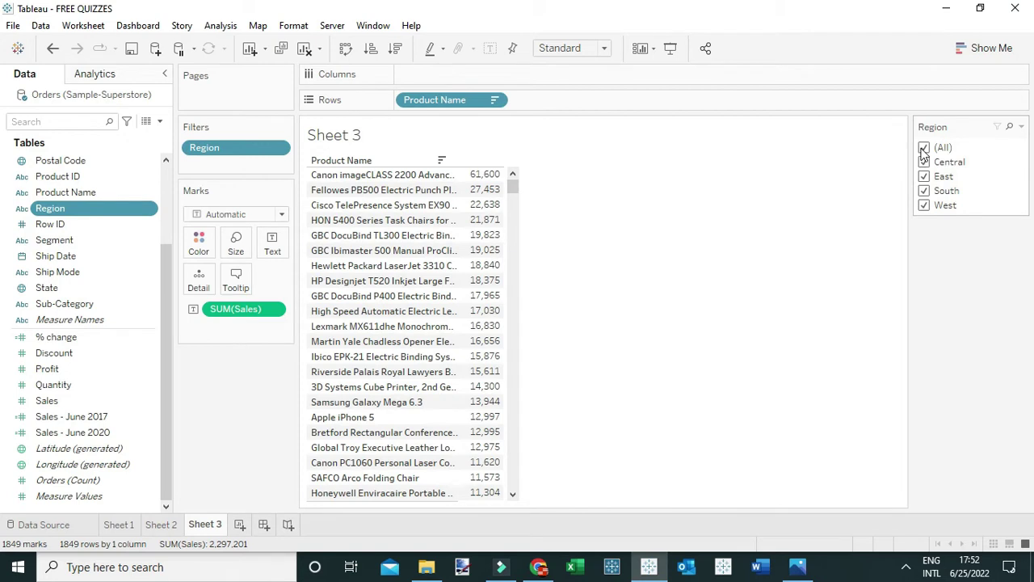
left_click(923, 149)
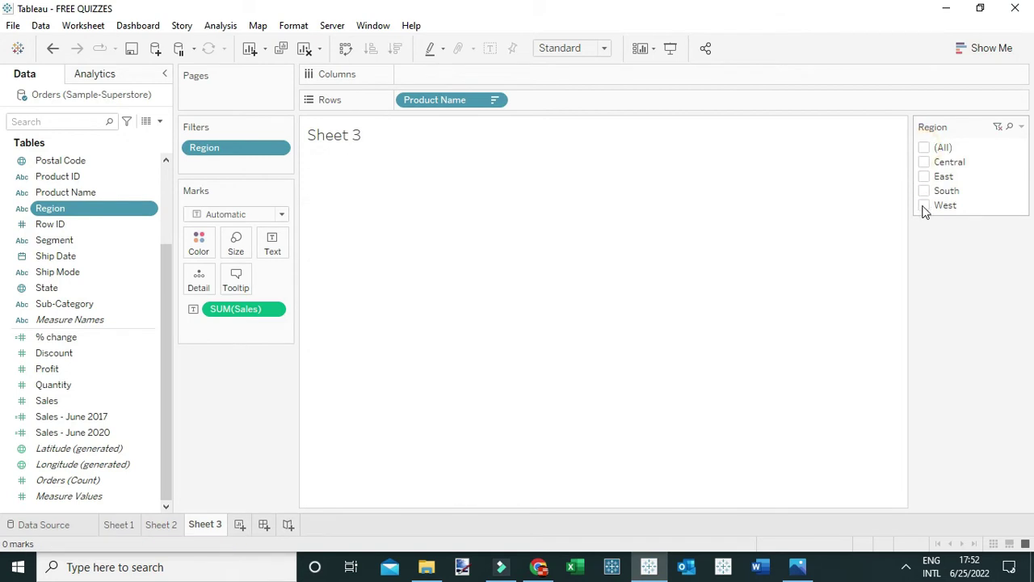
left_click(924, 206)
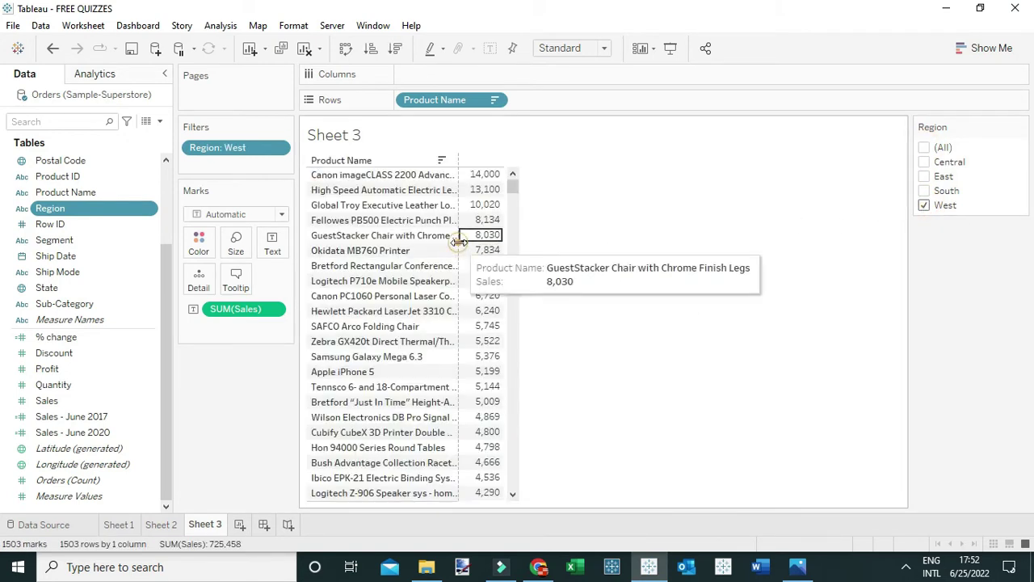
left_click_drag(459, 242, 522, 243)
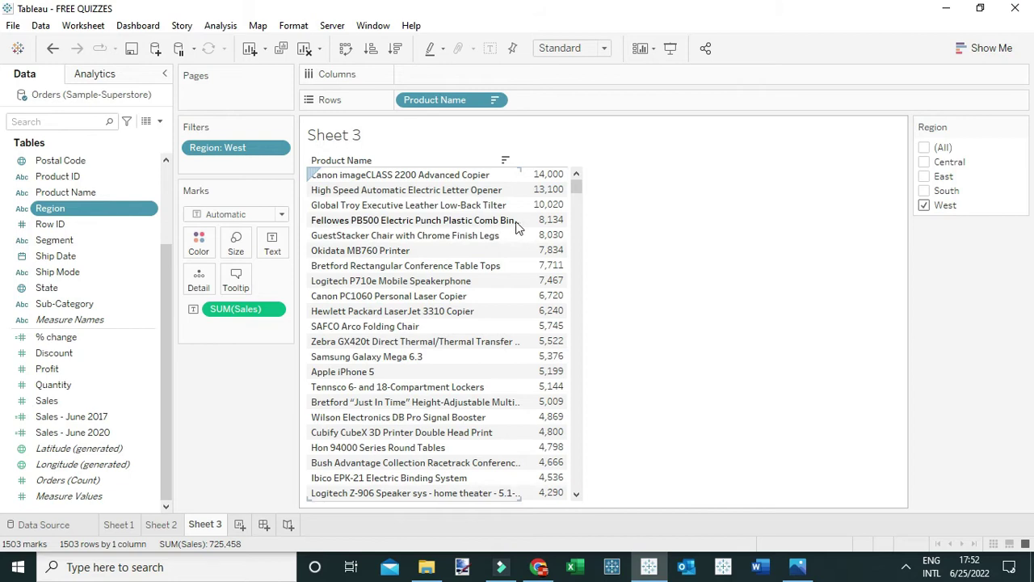
mouse_move(525, 226)
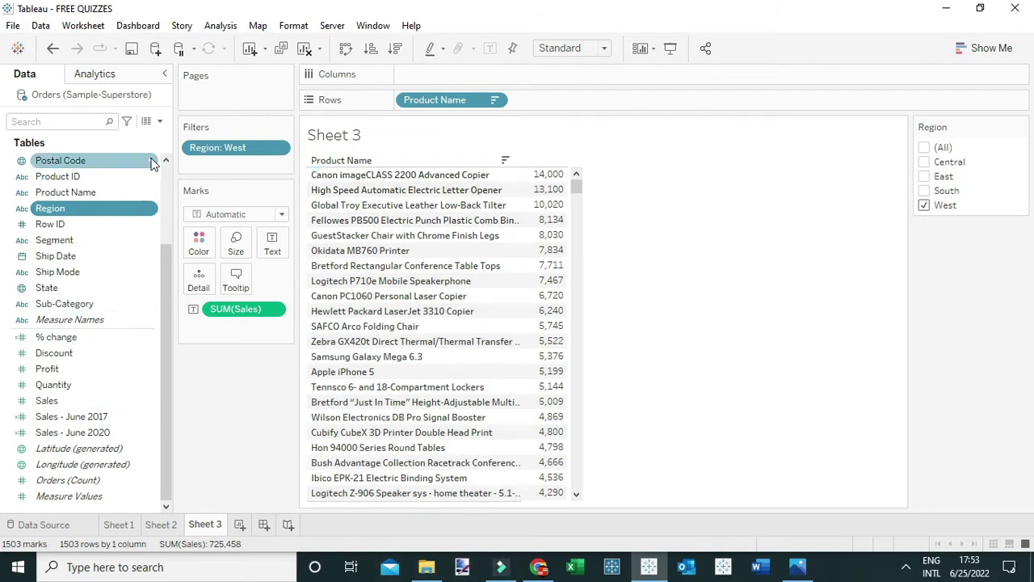
Create a calculated field named Index with the formula INDEX().
left_click(158, 121)
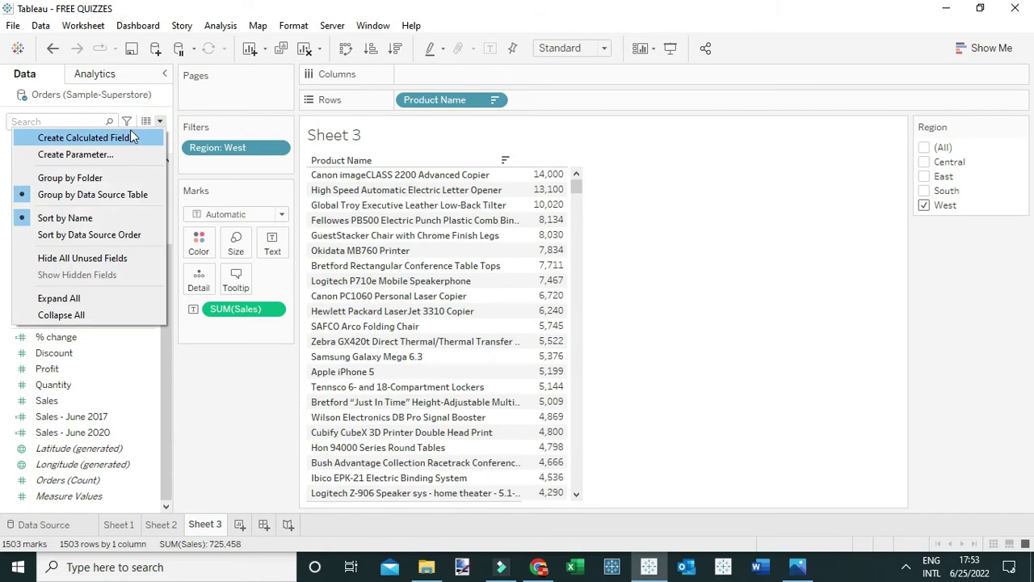
left_click(125, 136)
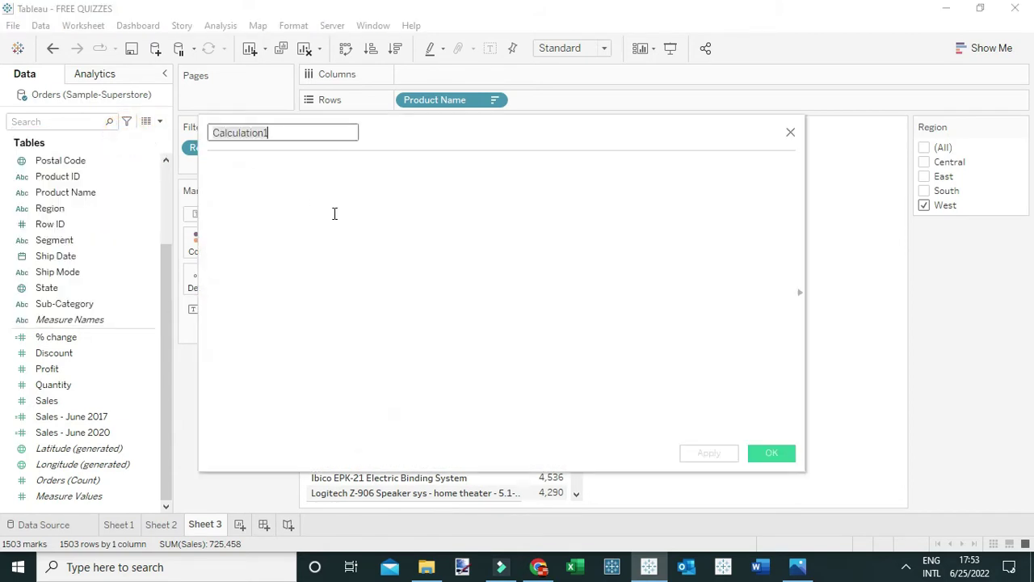
key("BackSpace")
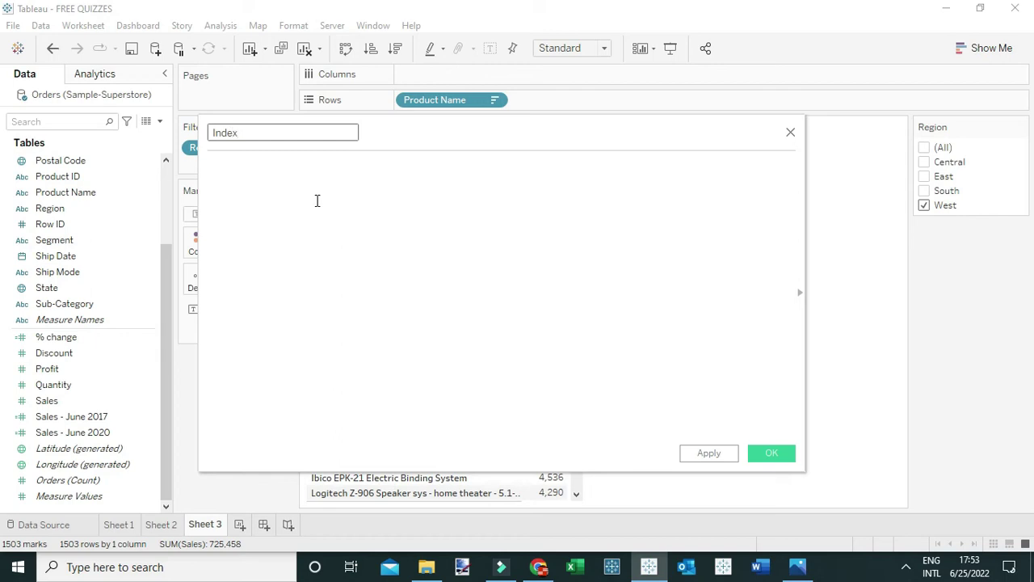
left_click(298, 180)
type("in")
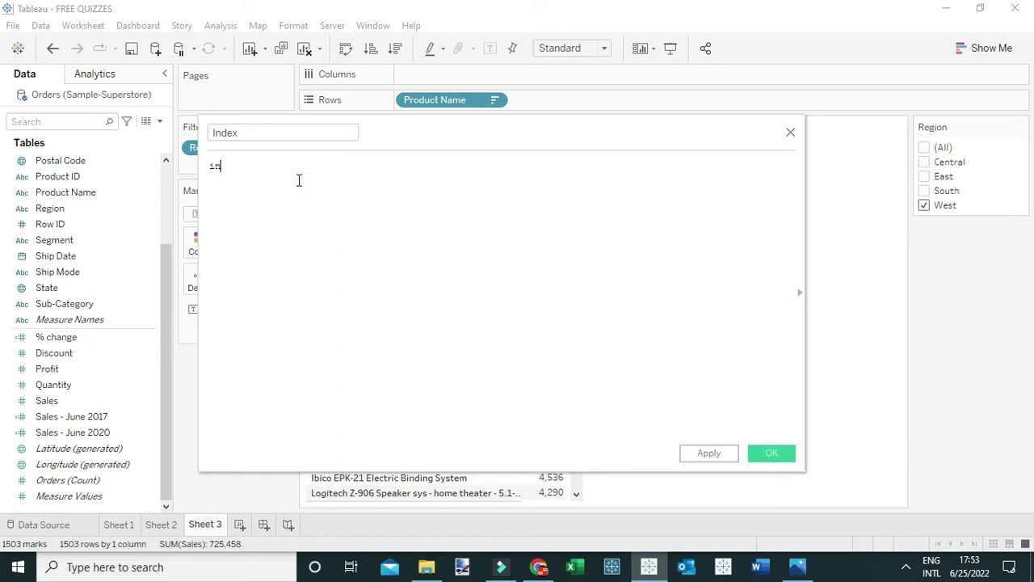
type("d")
left_click(298, 182)
type(")")
scroll(505, 250, "up", 3, "ctrl")
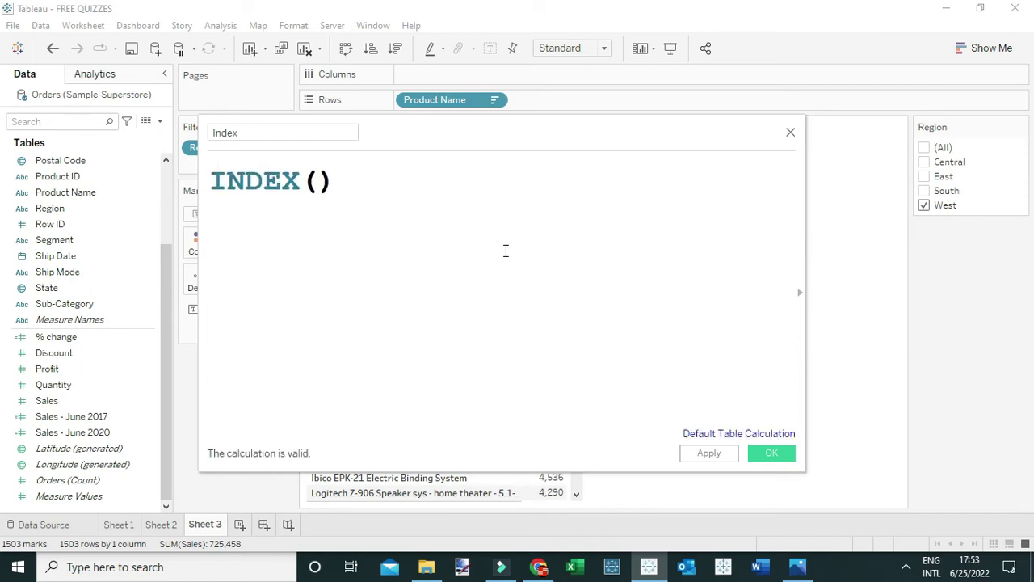
left_click(770, 454)
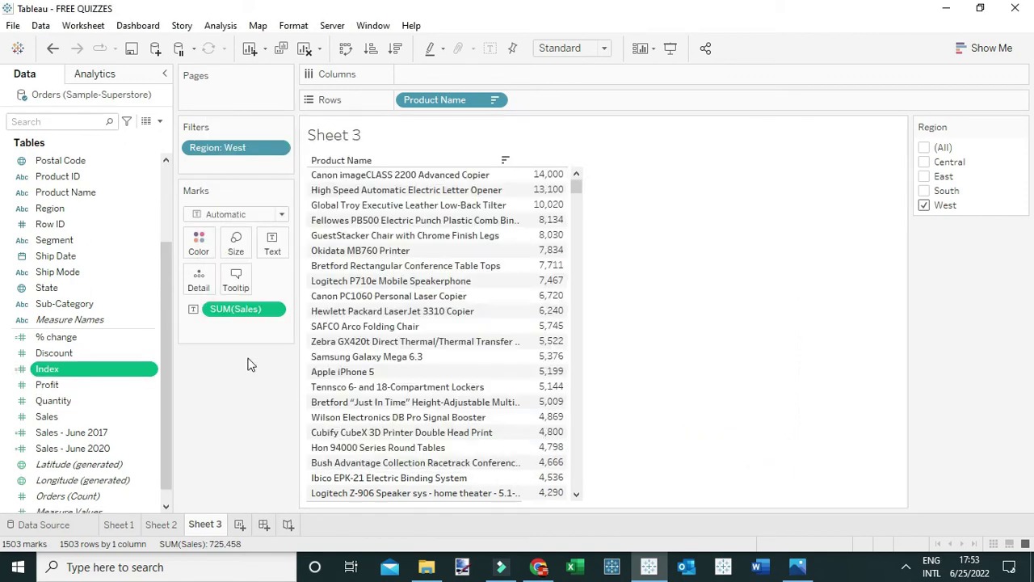
Put a narrow discrete Index column before Product Name on Rows, then add a blank Sheet 4.
left_click_drag(91, 373, 230, 339)
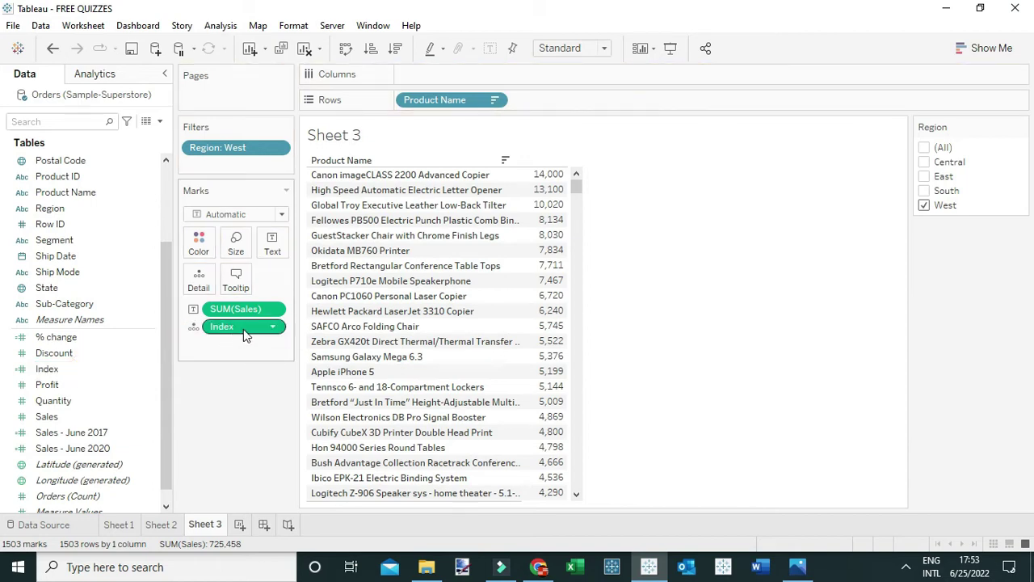
right_click(243, 331)
left_click(285, 428)
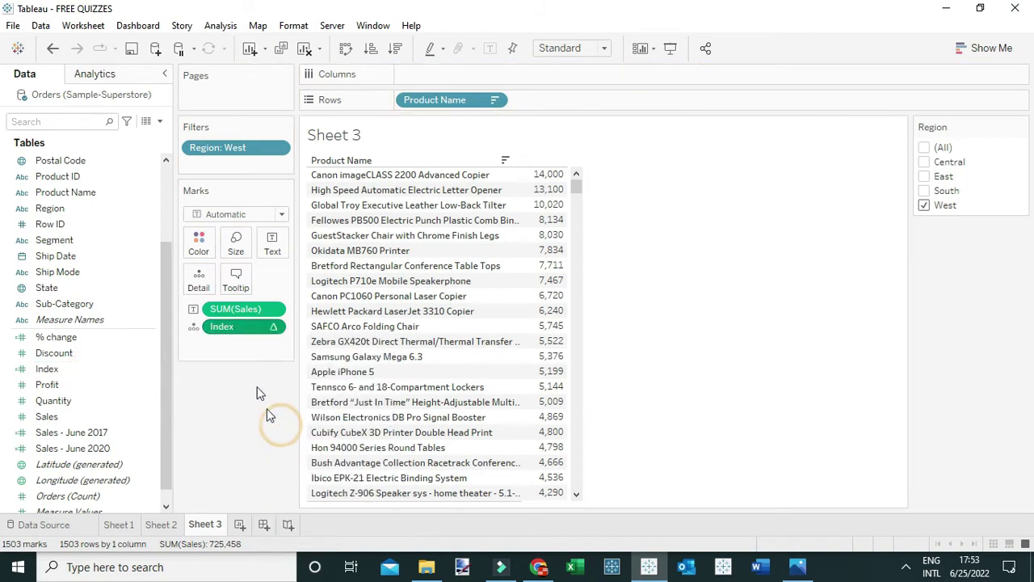
left_click_drag(229, 326, 398, 102)
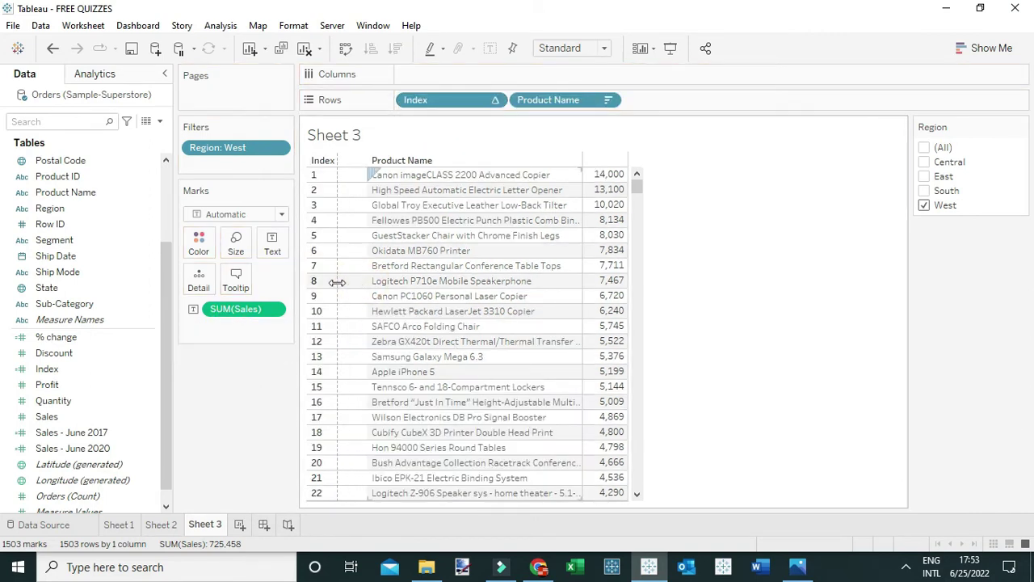
left_click_drag(348, 283, 317, 282)
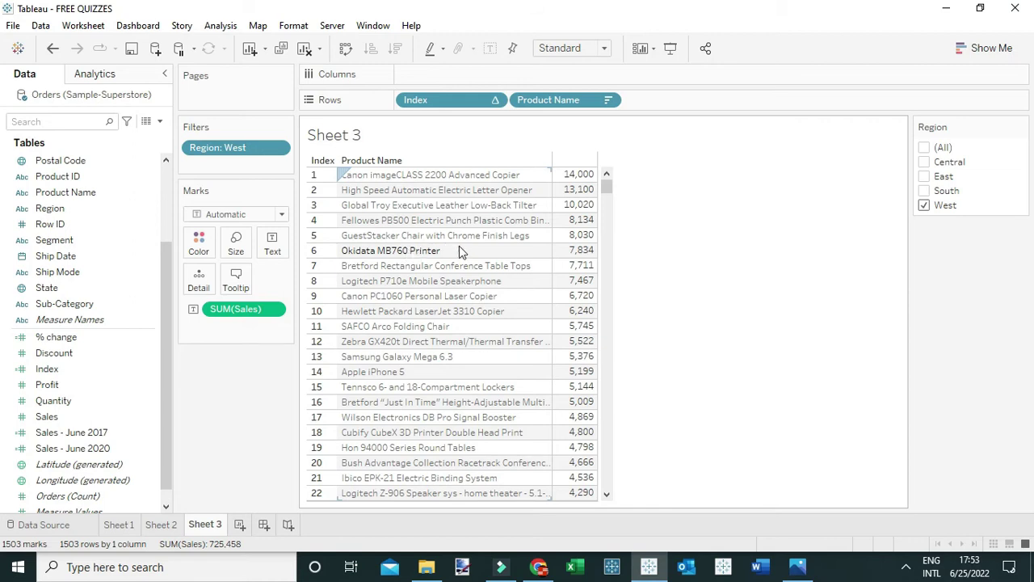
left_click(240, 524)
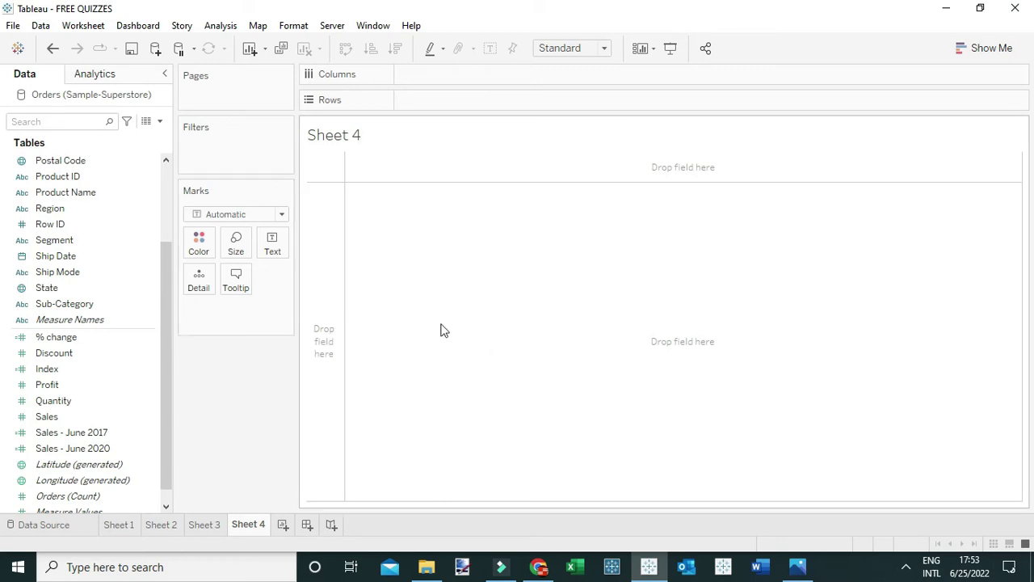
On Sheet 4, start creating a set from the Product Name field.
scroll(72, 302, "up", 2)
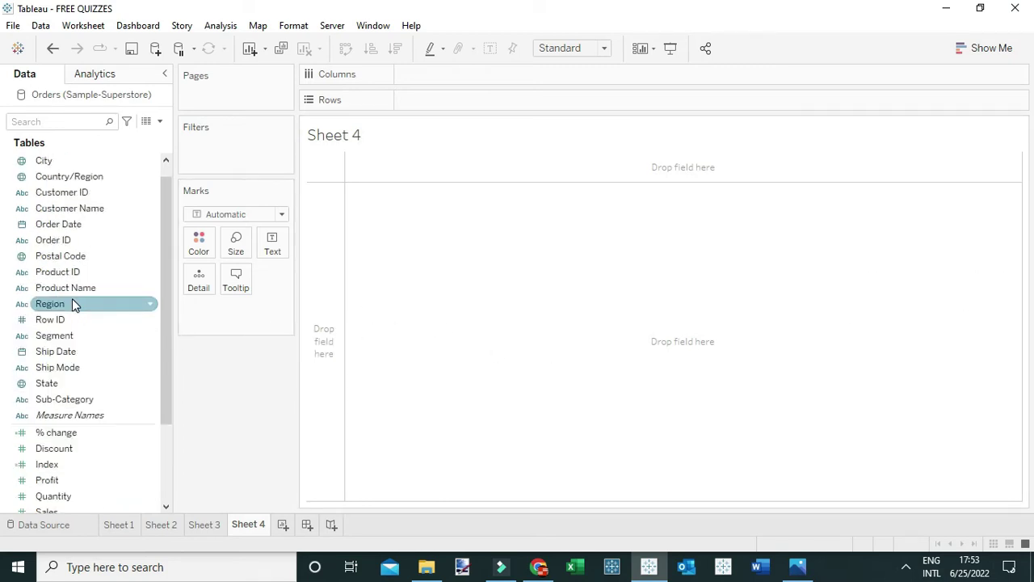
right_click(114, 294)
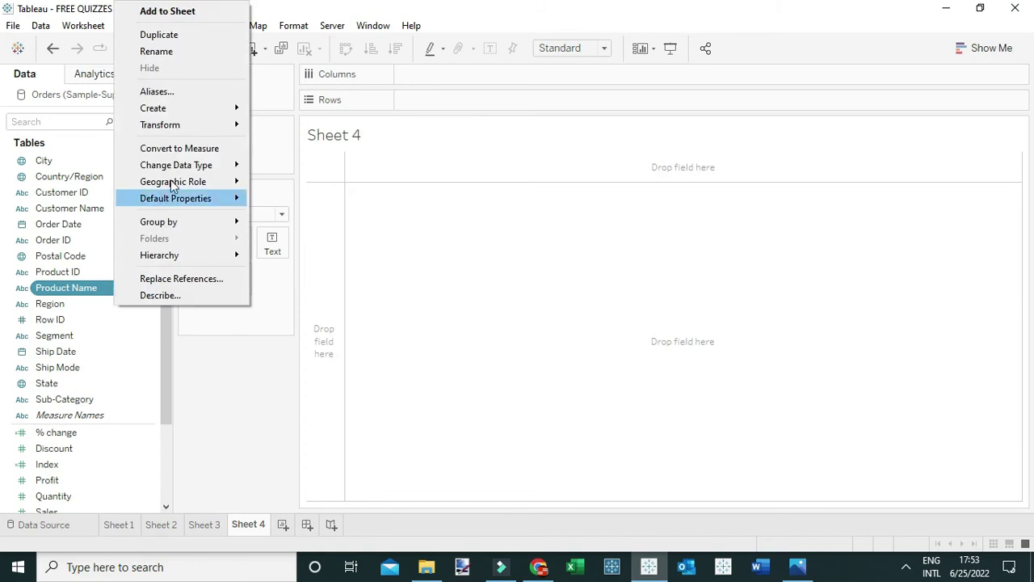
mouse_move(202, 117)
left_click(280, 143)
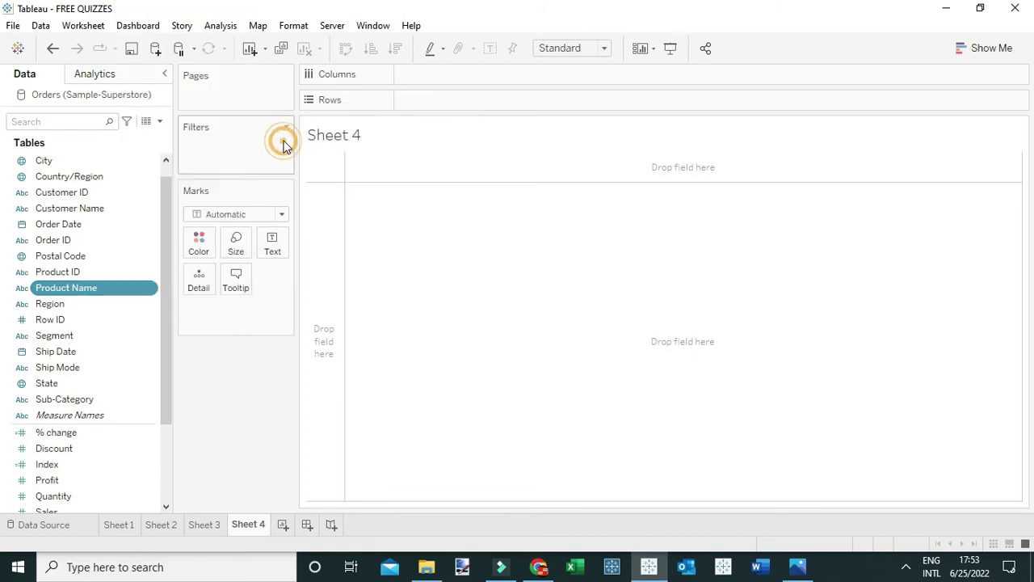
Name the set 'Top 6 products by sales' and rank it by field: top 6 by Sum of Sales.
triple_click(496, 89)
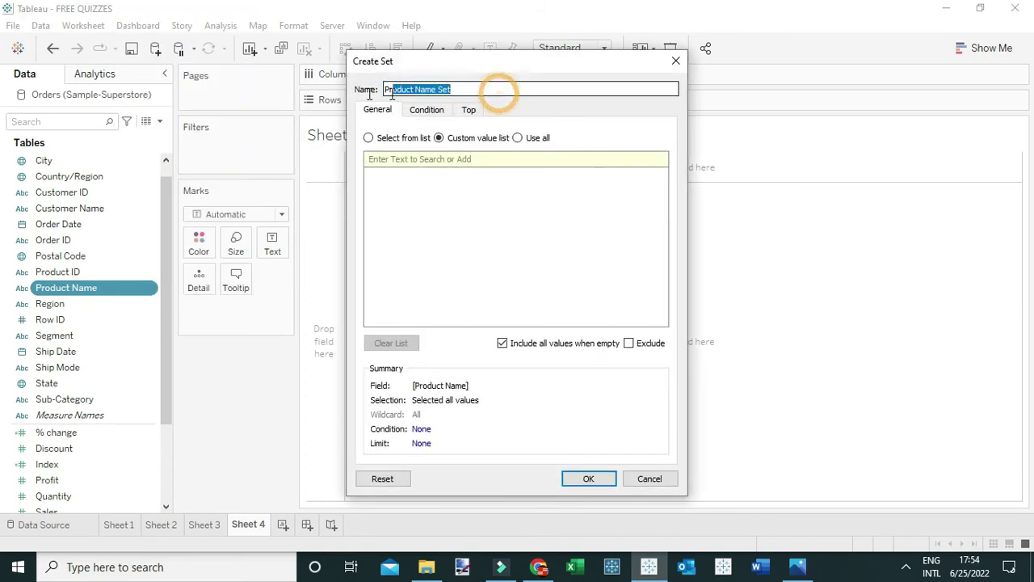
type("Top 6 p")
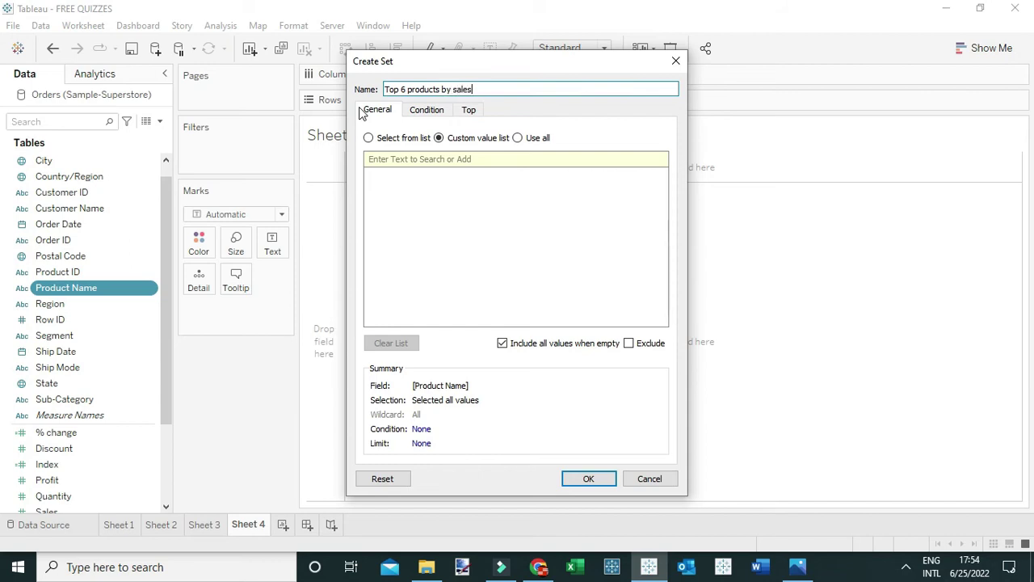
left_click(470, 110)
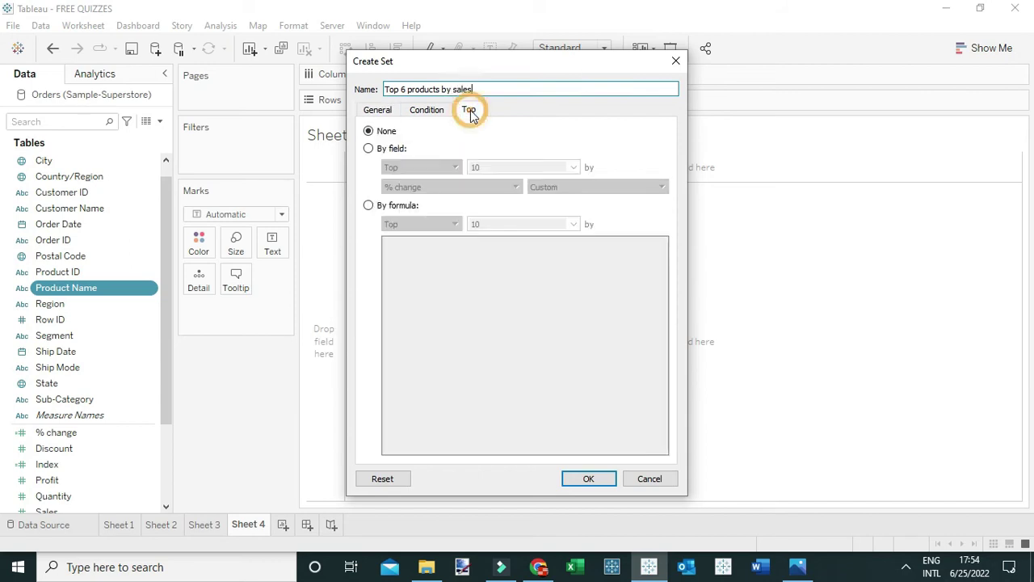
left_click(370, 150)
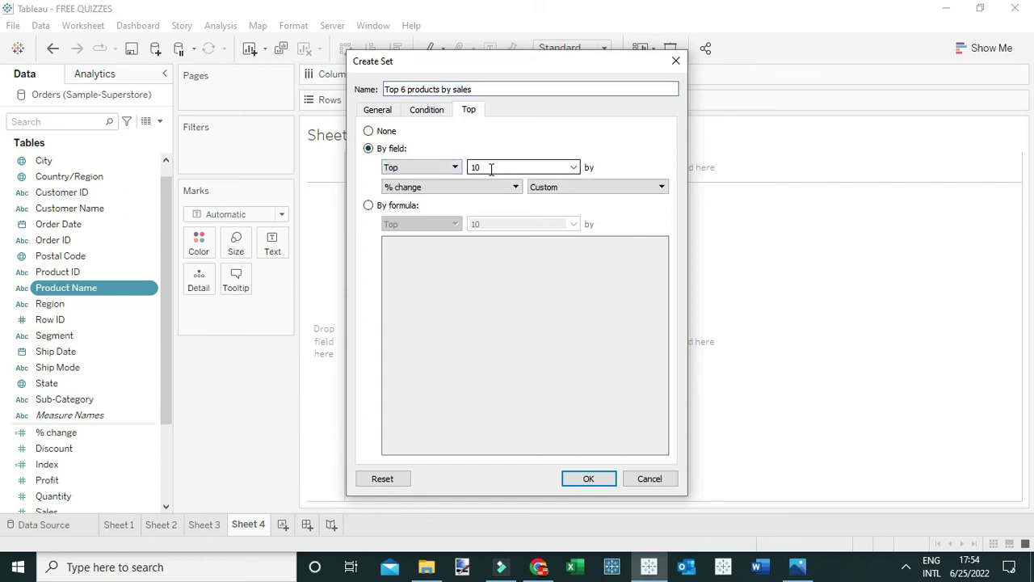
left_click(491, 168)
left_click_drag(490, 168, 465, 167)
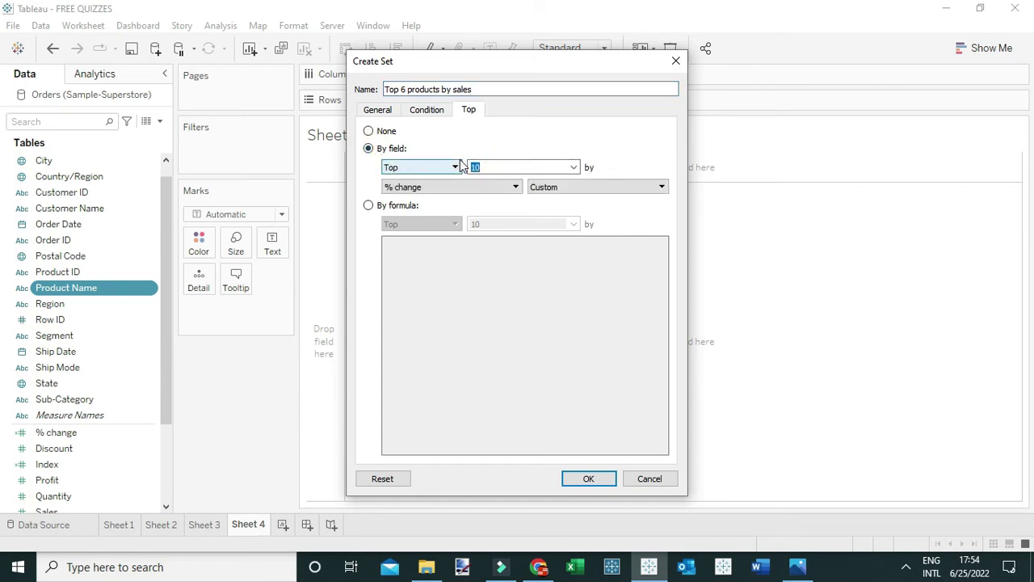
type("6")
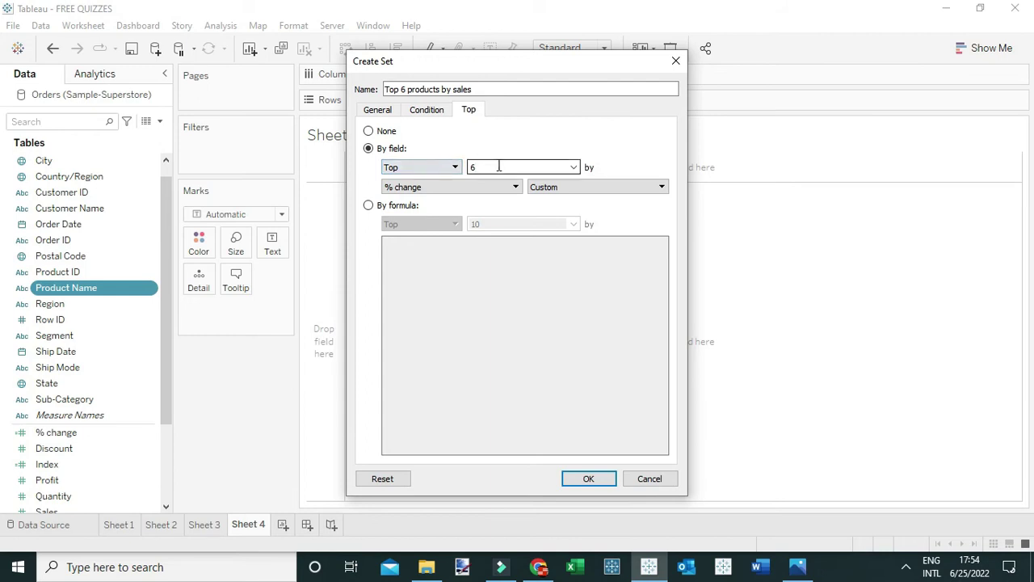
left_click(447, 188)
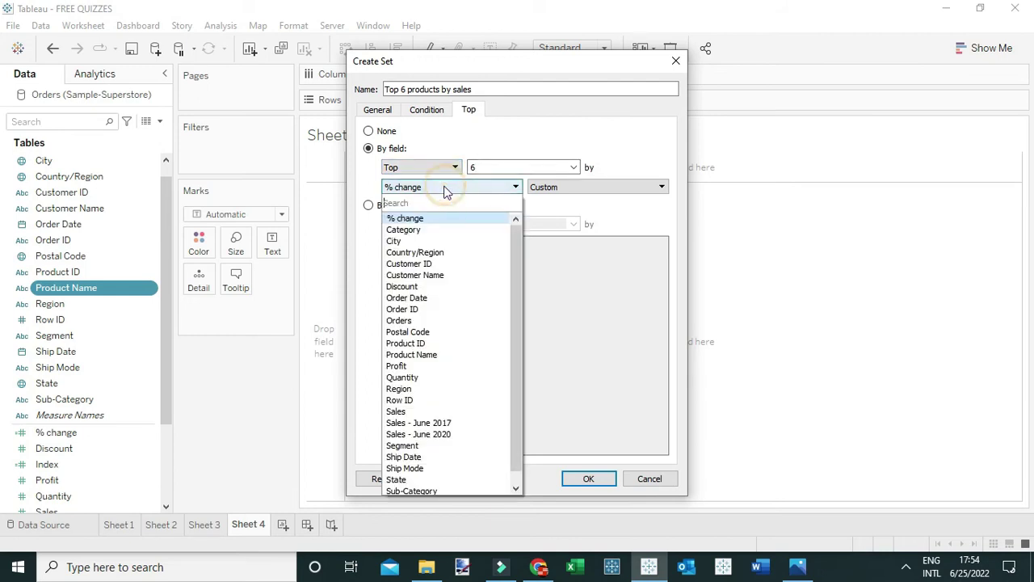
type("sales")
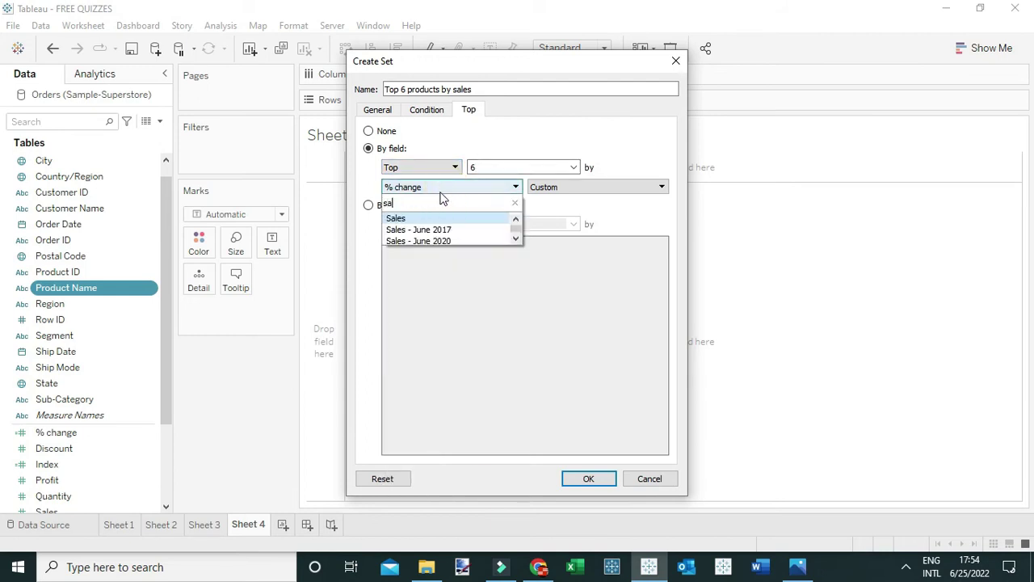
left_click(422, 220)
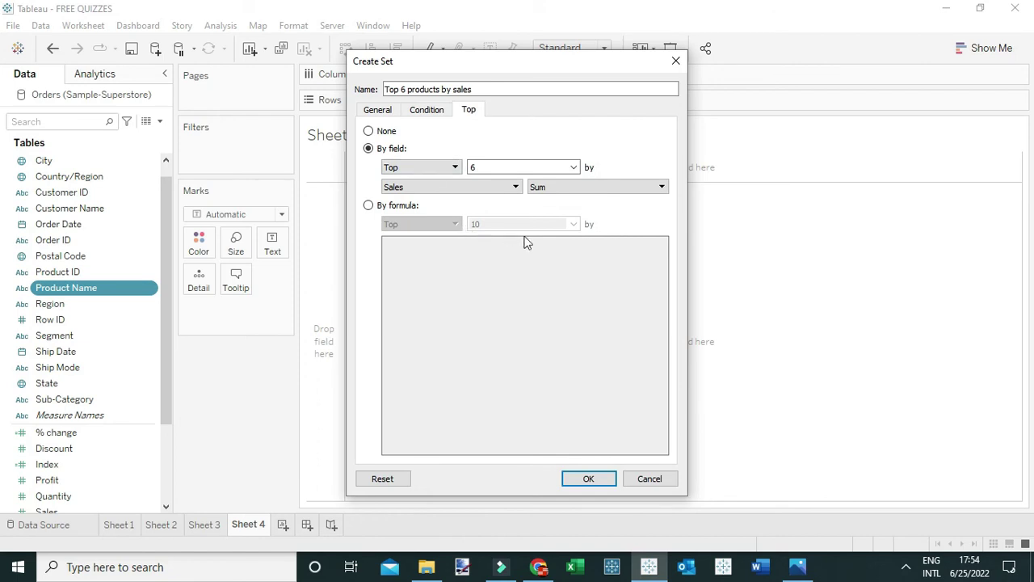
Confirm the set, then list all 1849 products with SUM(Sales) on Sheet 4, sorted descending.
left_click(578, 476)
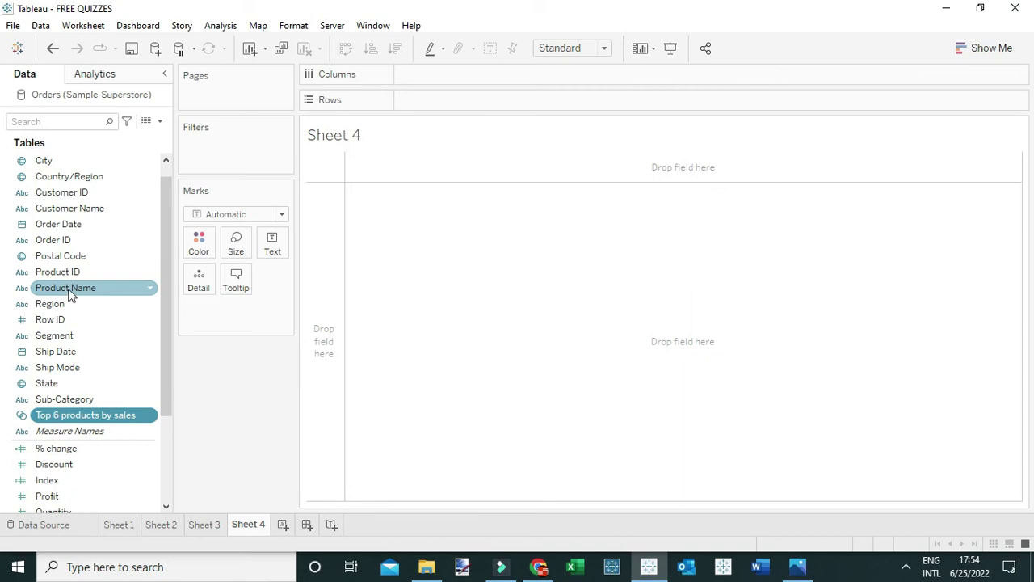
left_click_drag(68, 294, 444, 105)
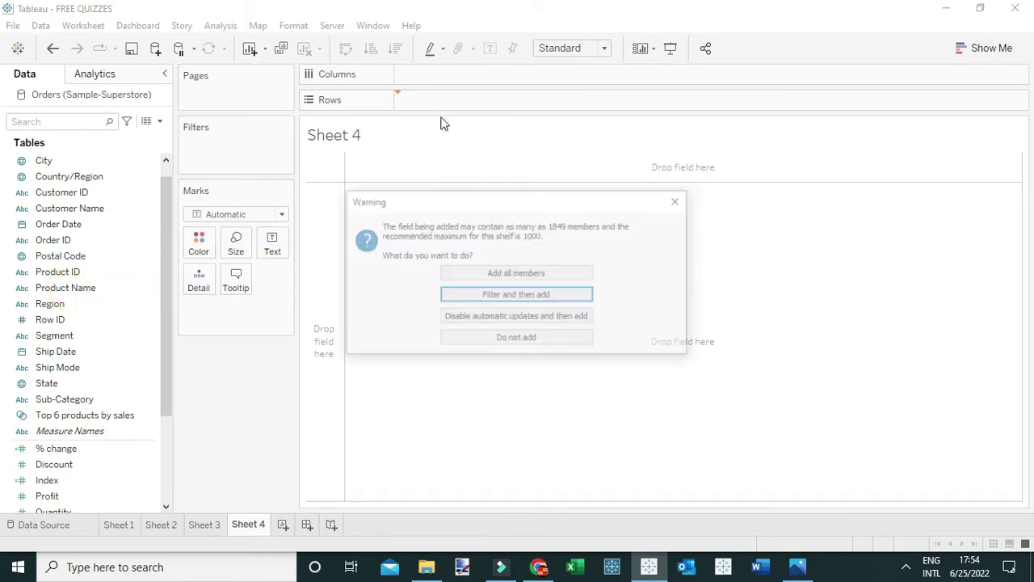
left_click(465, 273)
scroll(81, 392, "down", 2)
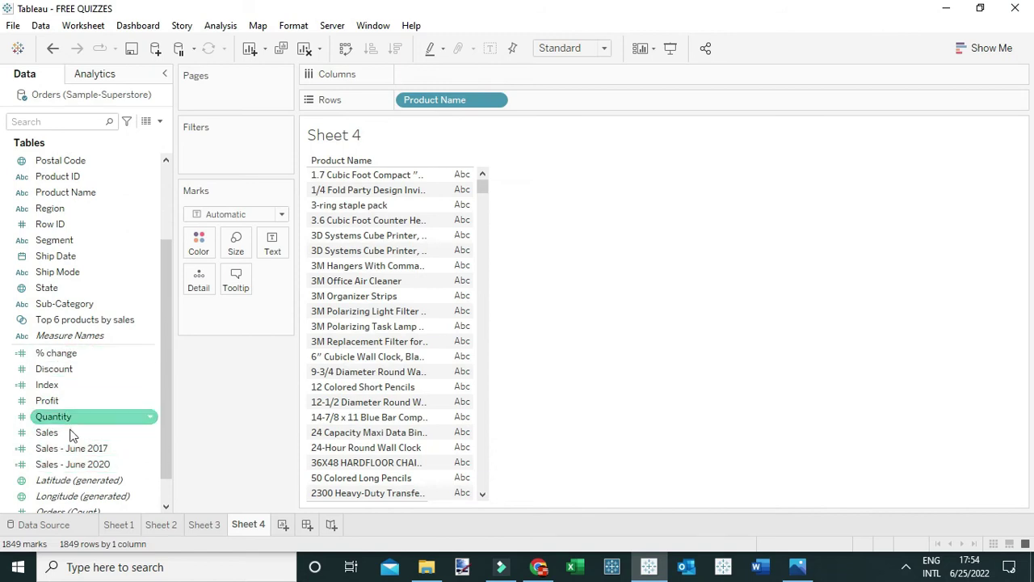
left_click_drag(49, 432, 274, 246)
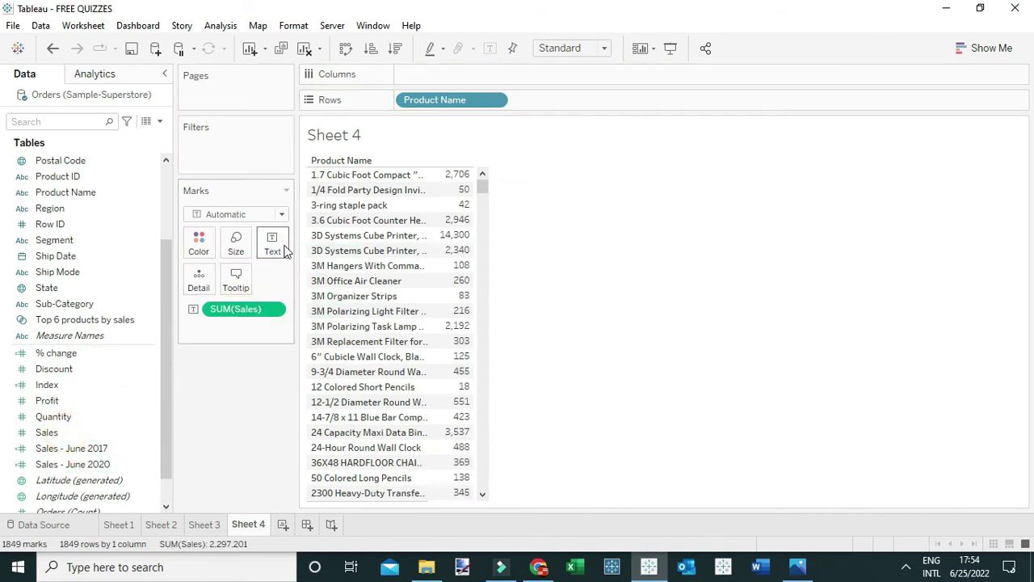
left_click(395, 48)
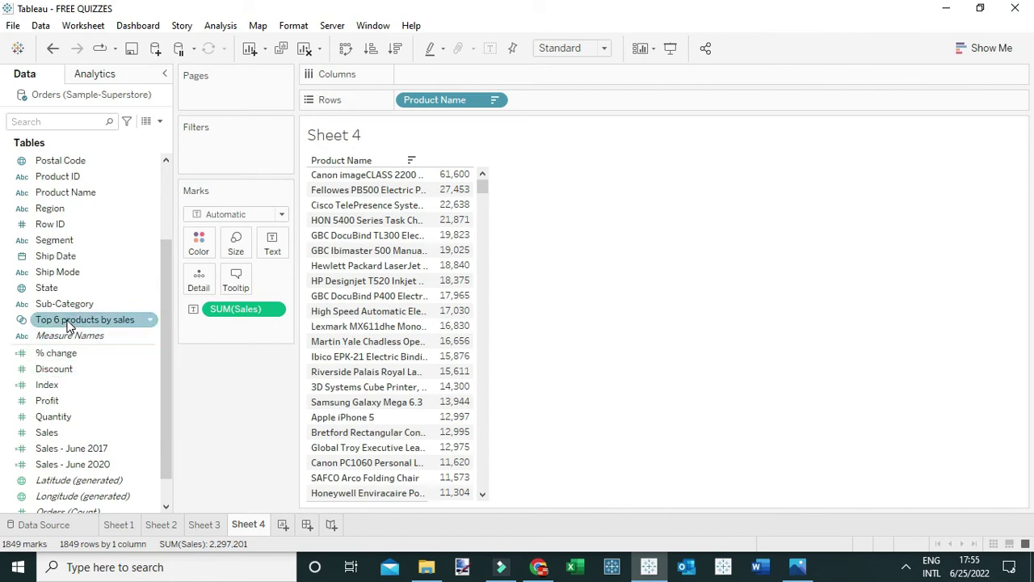
Filter Sheet 4 by the Top 6 products by sales set, leaving six products (61,600 to 19,025).
left_click_drag(69, 323, 231, 147)
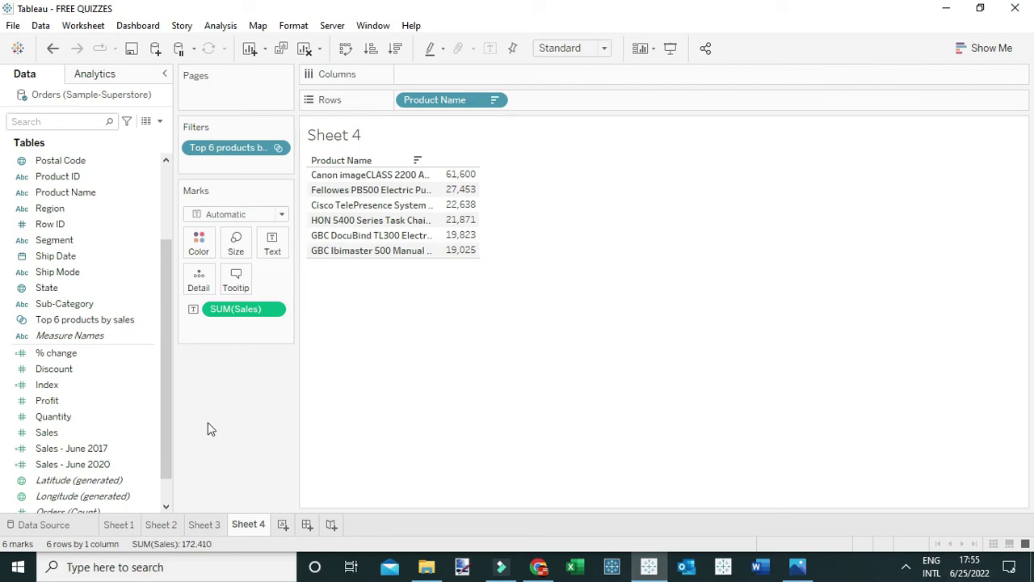
left_click(148, 339)
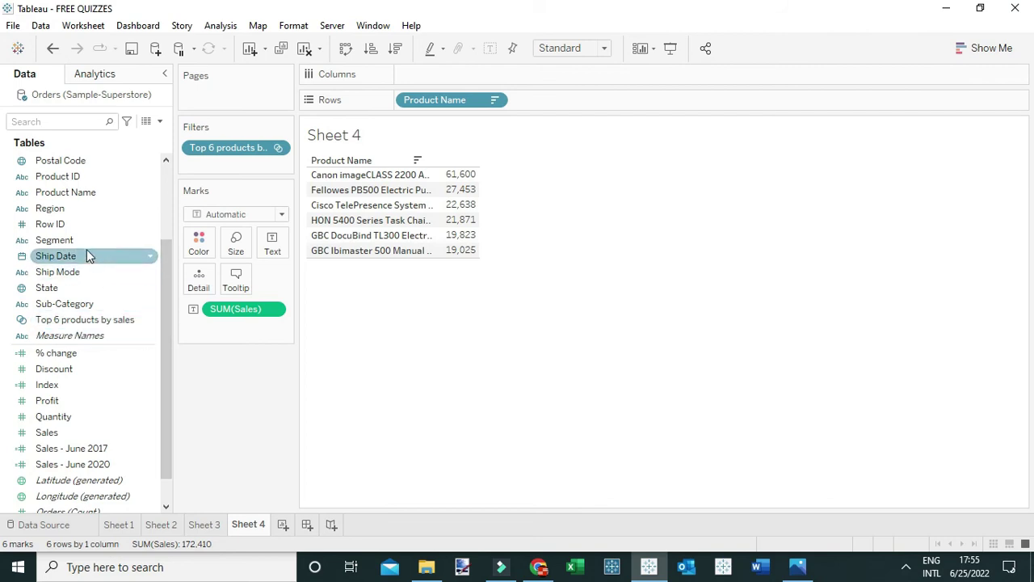
Add a Region filter keeping only West, leaving three products, and widen the Product Name column.
right_click(68, 212)
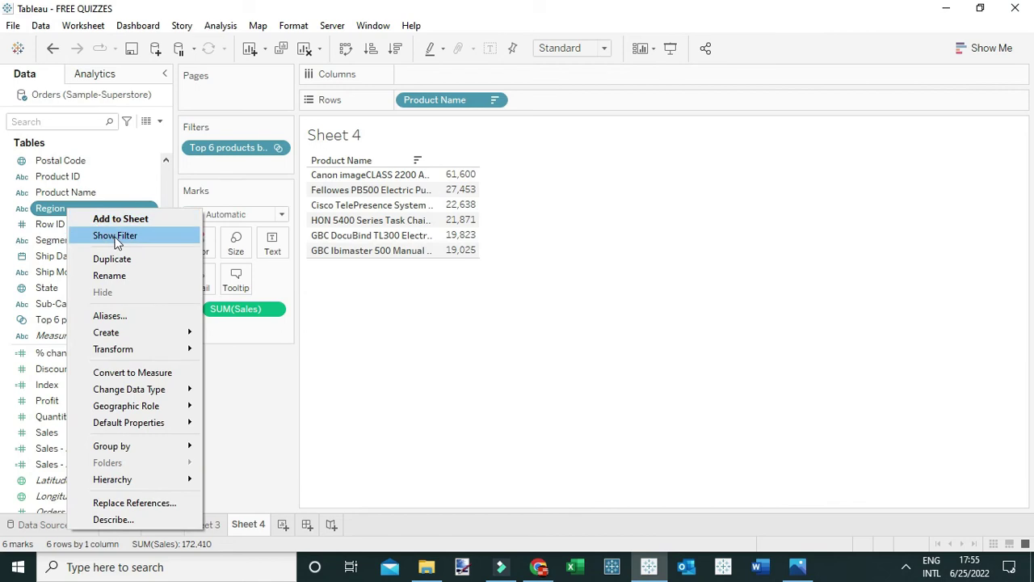
left_click(115, 235)
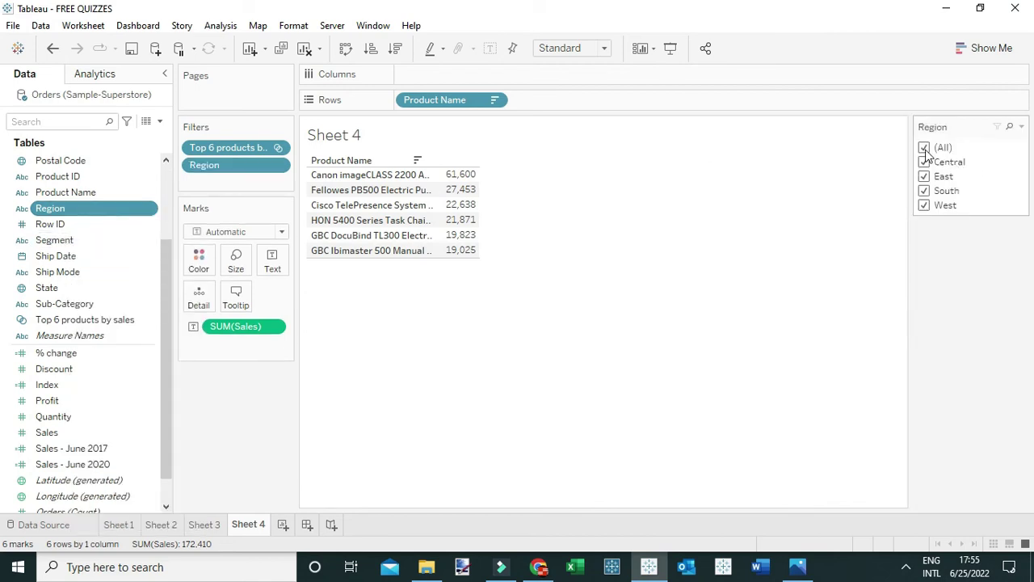
left_click(925, 149)
left_click(924, 206)
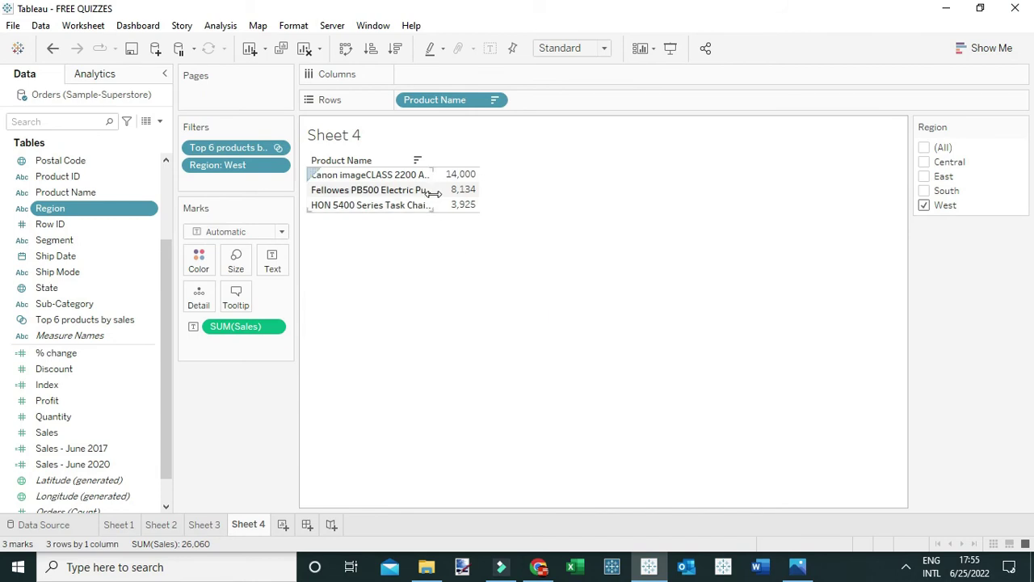
left_click_drag(466, 197, 539, 195)
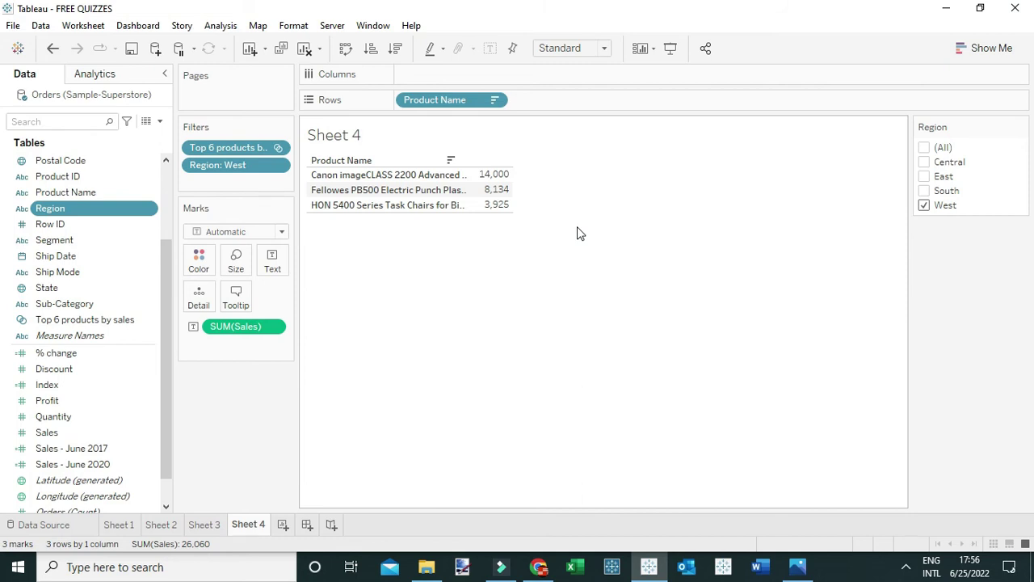
left_click(538, 566)
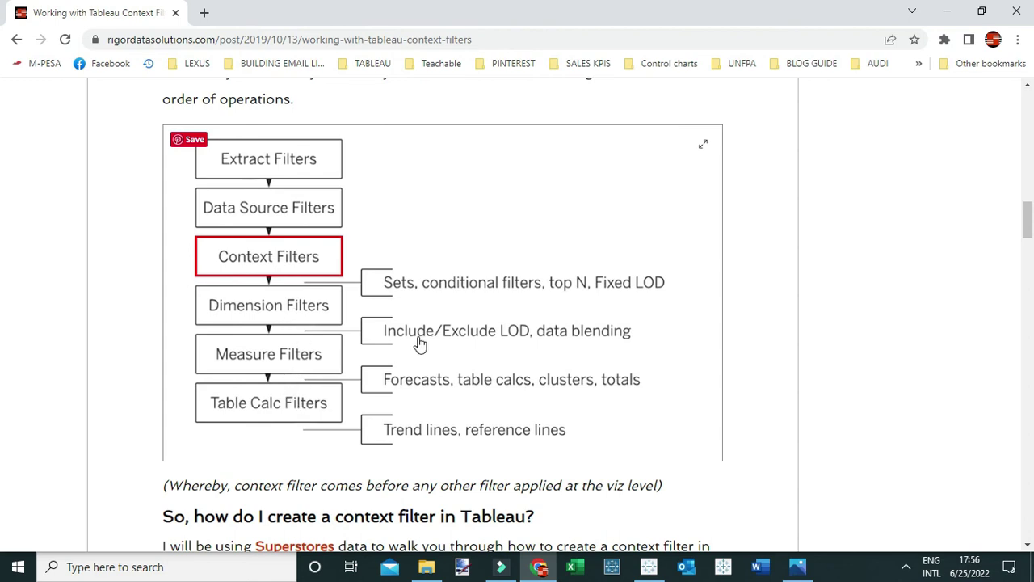
left_click(647, 570)
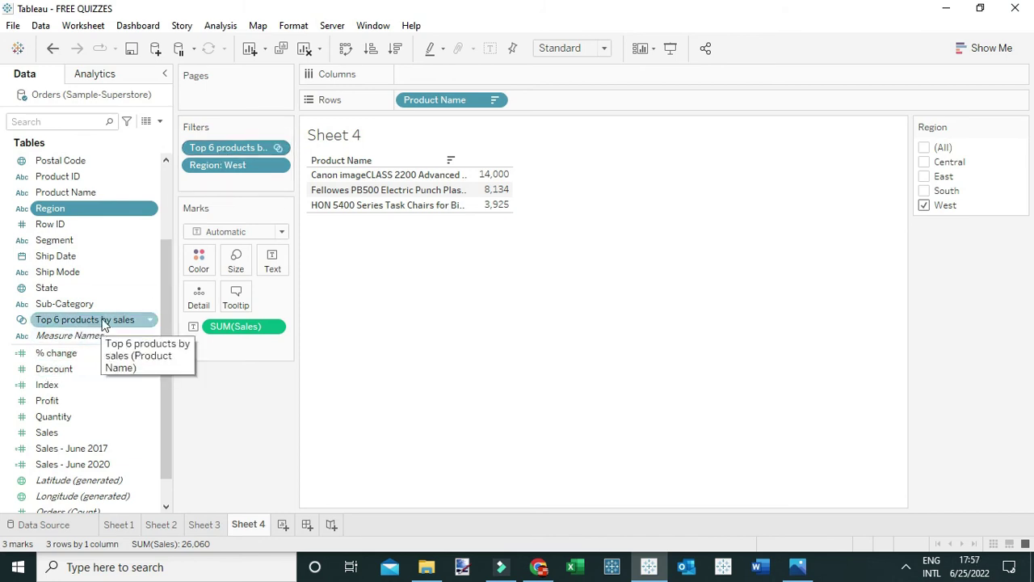
left_click(537, 569)
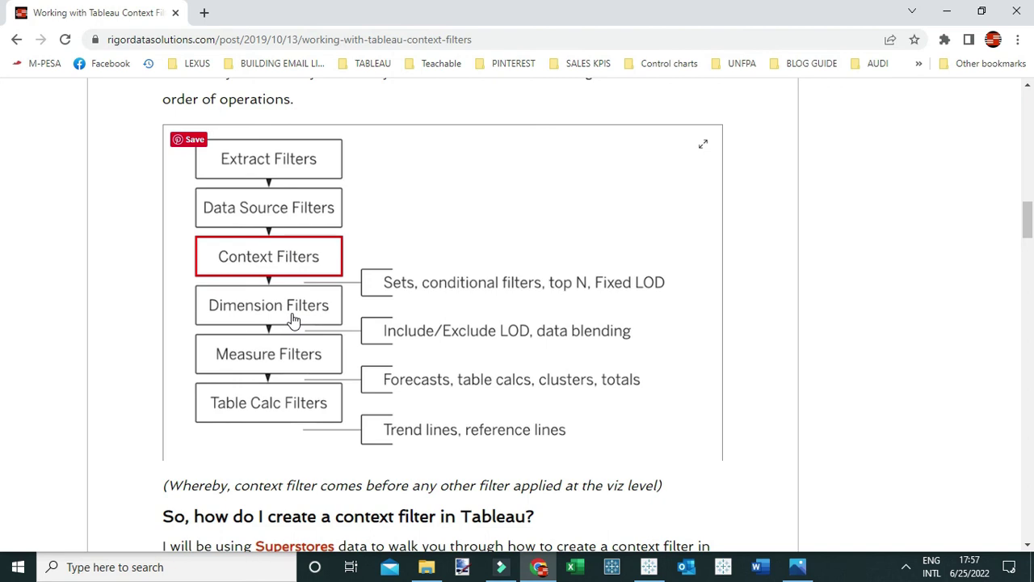
left_click(644, 560)
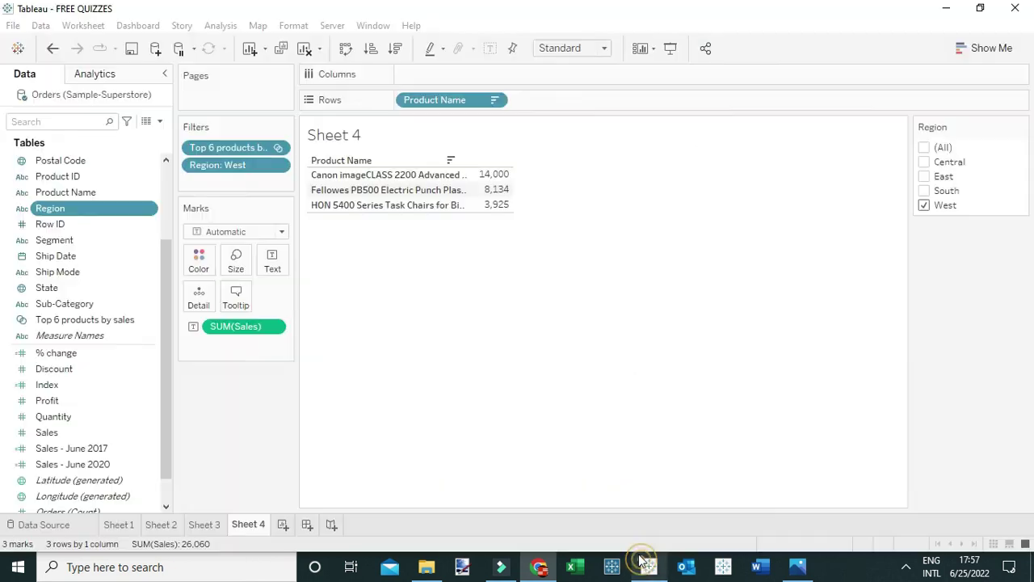
left_click(538, 566)
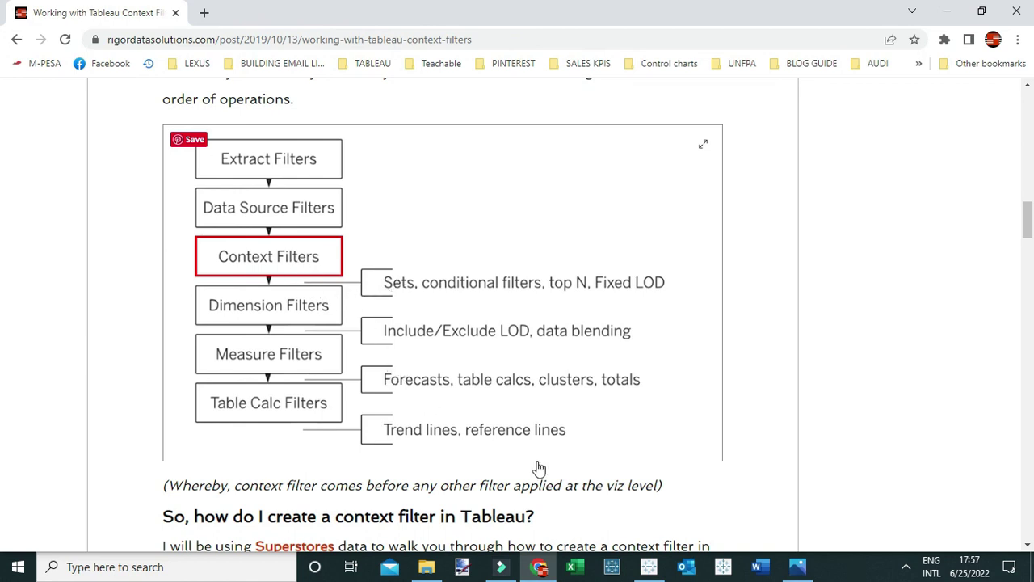
left_click(649, 566)
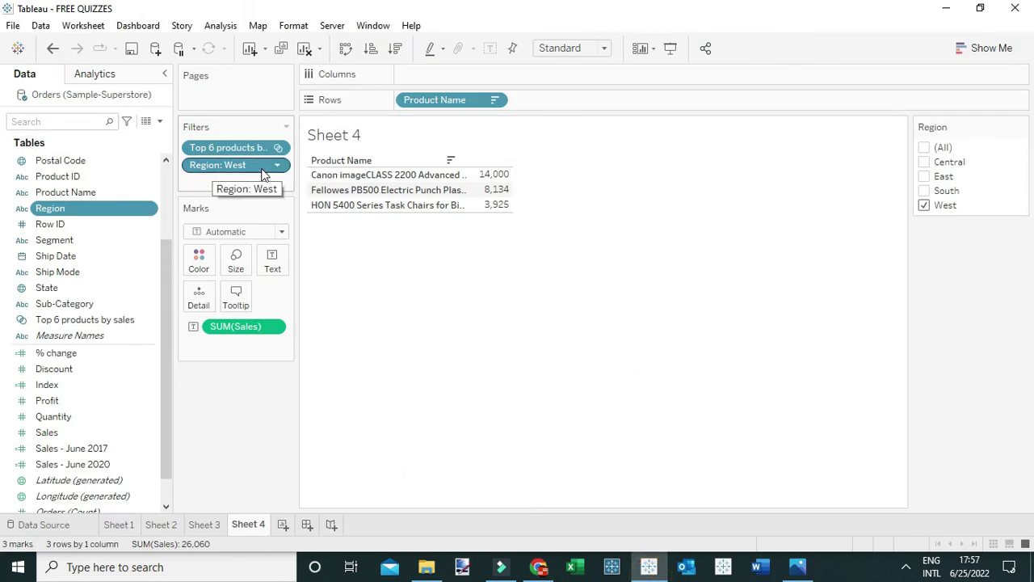
Add the Region: West filter to context so six West products appear, 14,000 down to 7,834.
left_click(278, 166)
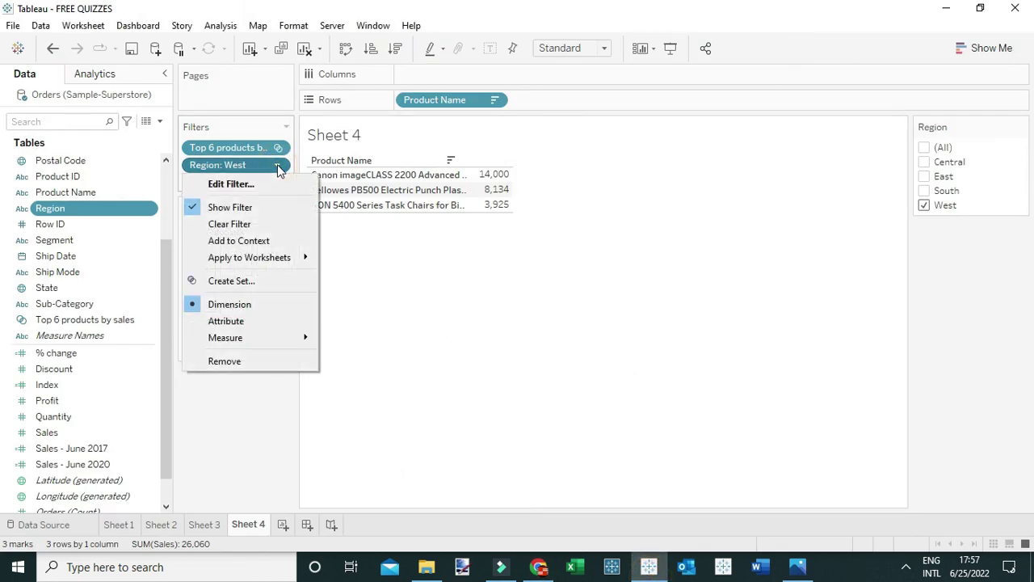
left_click(252, 244)
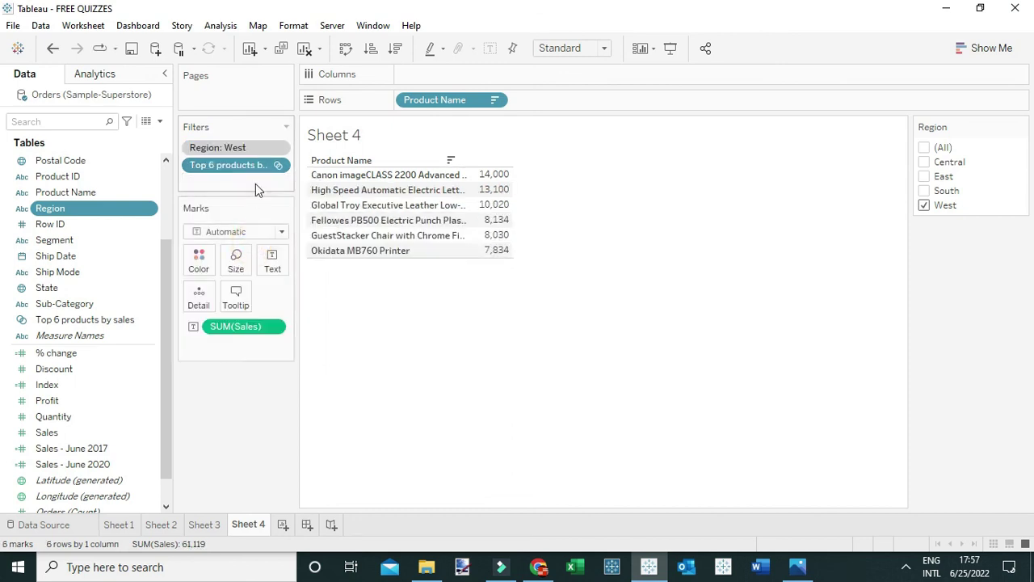